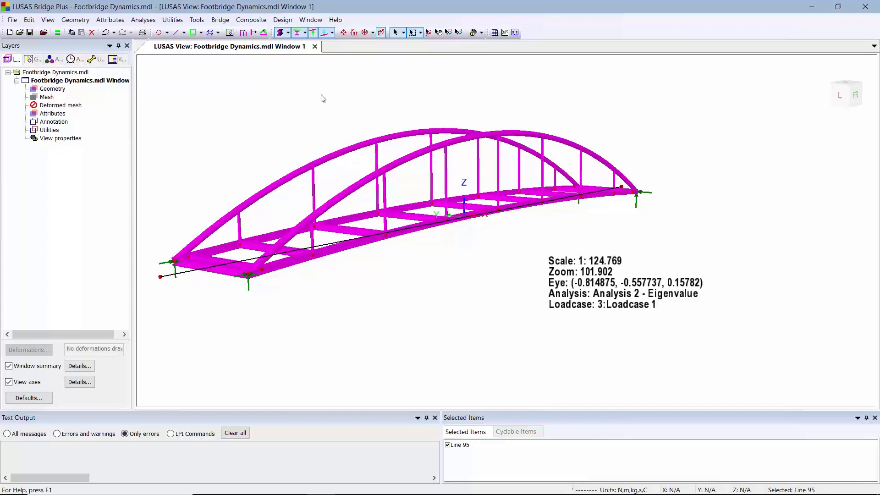
# - Start a Pedestrian Moving Load Analysis along the selected deck path line and begin a new pedestrian load definition
pyautogui.click(429, 33)
pyautogui.moveTo(376, 199); pyautogui.dragTo(419, 208)
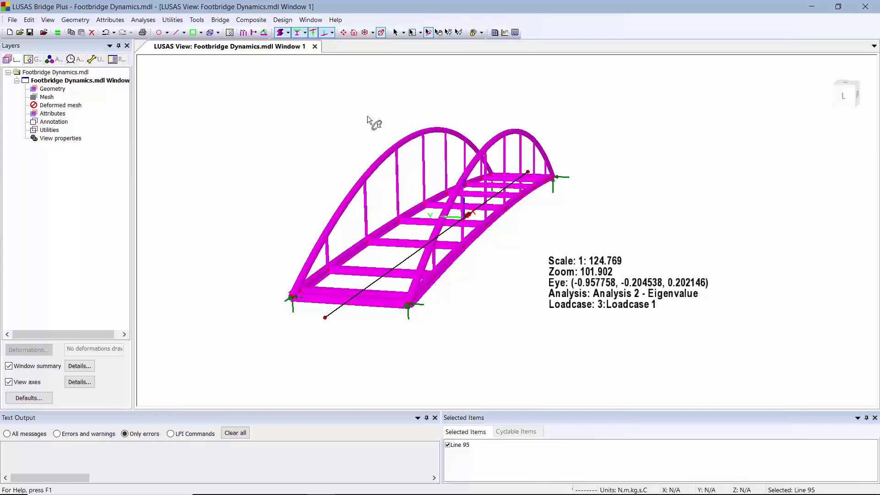
pyautogui.click(395, 33)
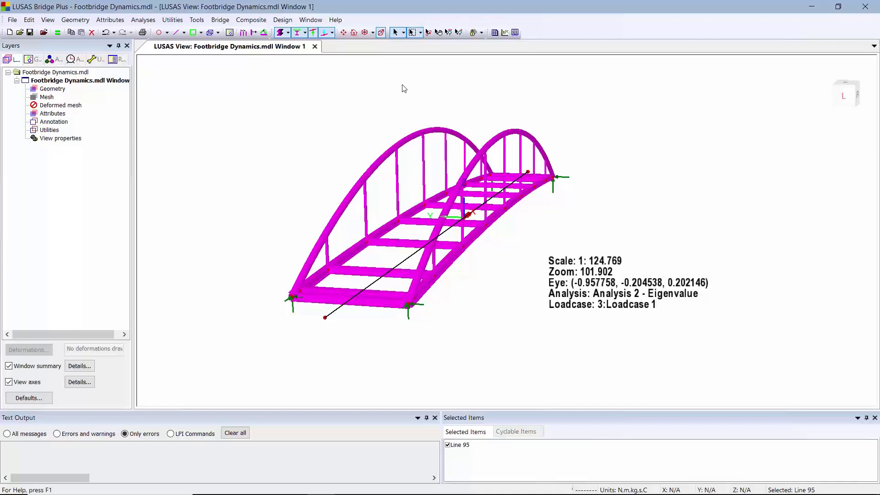
pyautogui.click(220, 20)
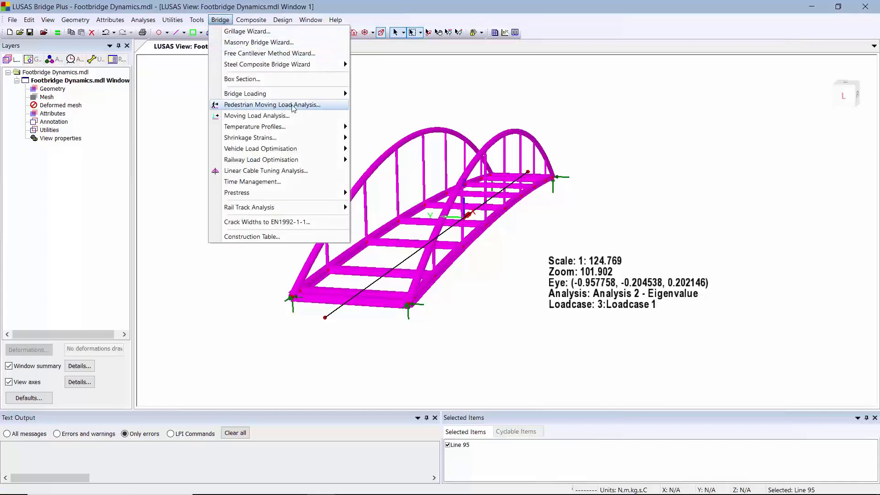
pyautogui.click(320, 106)
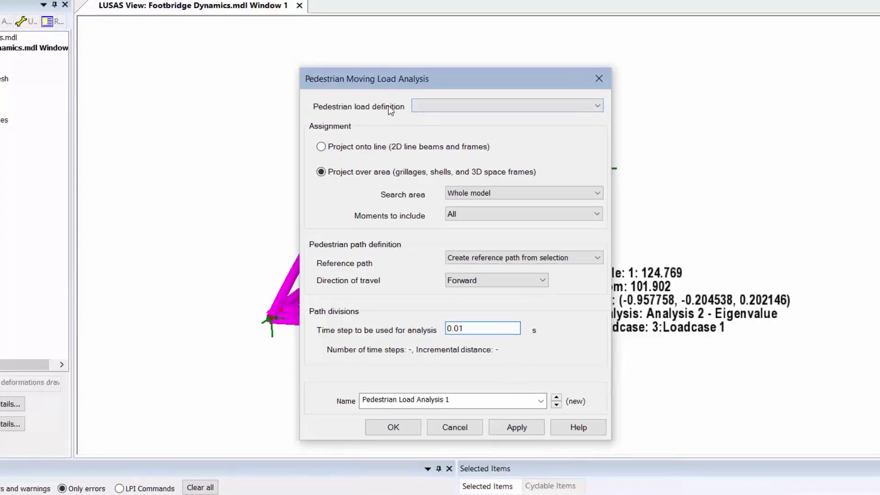
pyautogui.click(598, 106)
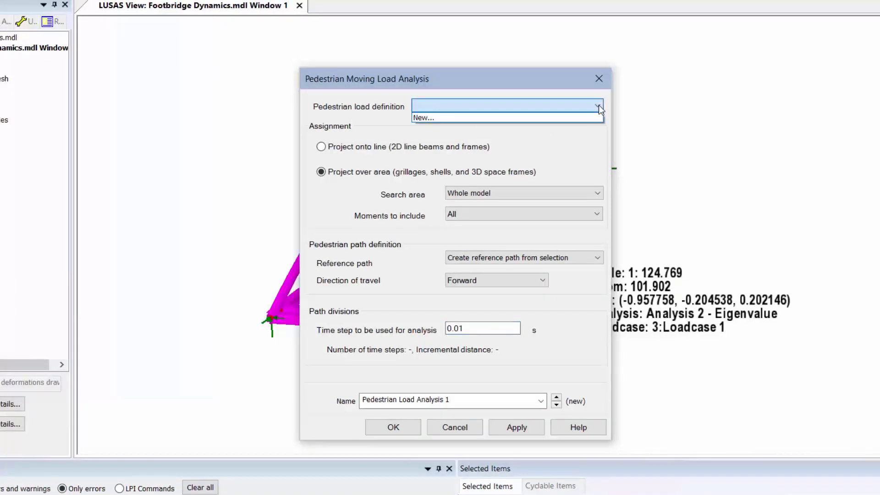
pyautogui.click(578, 119)
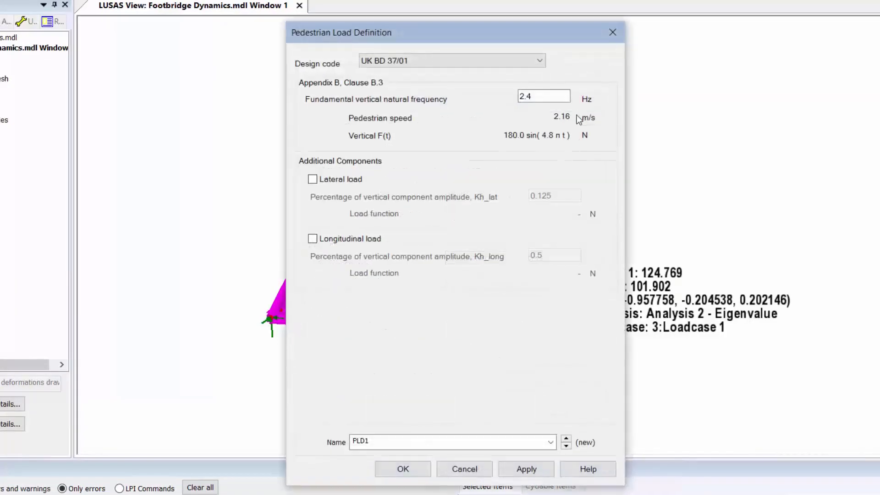
# - Set the load definition to design code EN 1991-2:2003 | UK:2008 and 2020, pedestrian activity Jogging and bridge class C
pyautogui.click(538, 63)
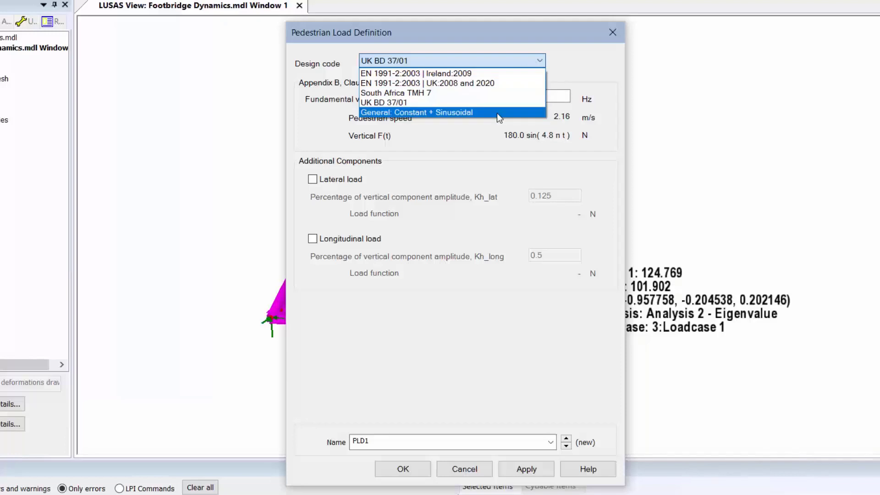
pyautogui.click(495, 83)
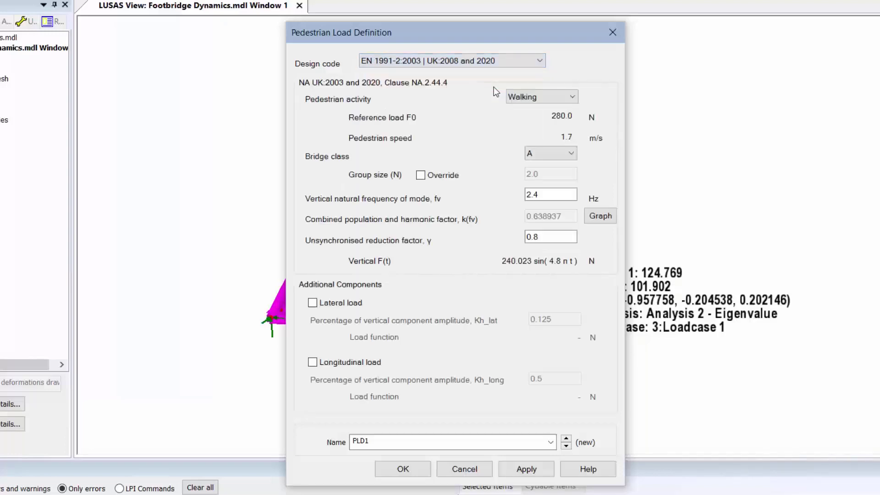
pyautogui.click(561, 97)
pyautogui.click(563, 119)
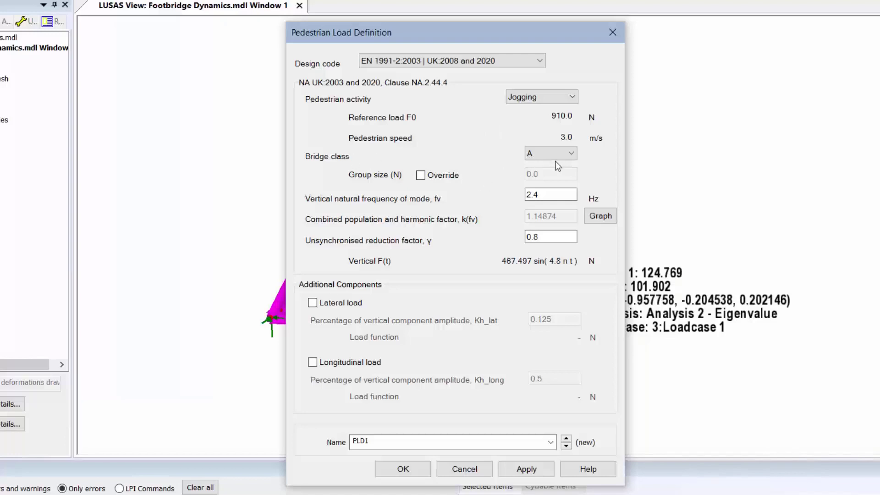
pyautogui.click(569, 153)
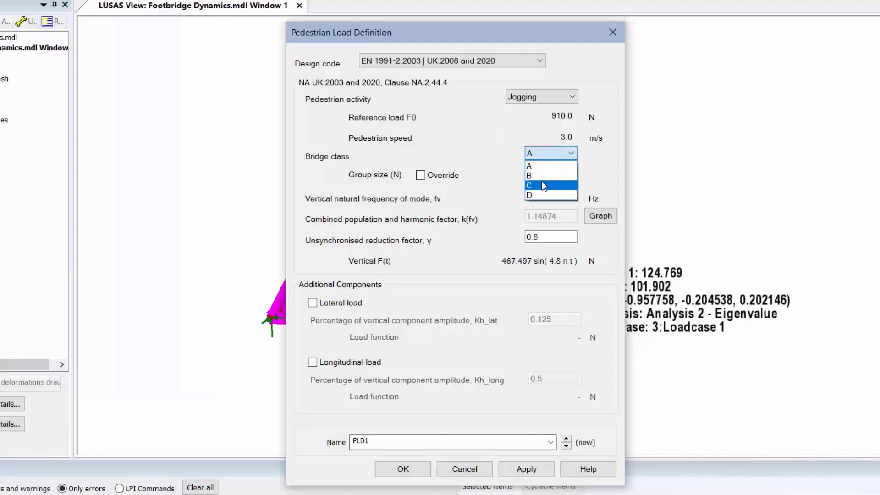
pyautogui.click(544, 185)
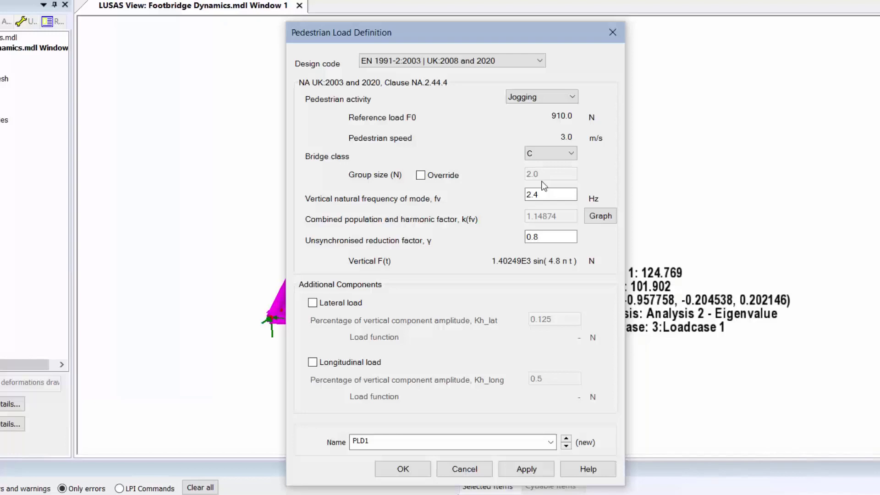
# - Set the vertical natural frequency to 3.05 Hz, include the lateral load, and save the definition as Person load
pyautogui.moveTo(544, 195); pyautogui.dragTo(502, 194)
pyautogui.write('3.05')
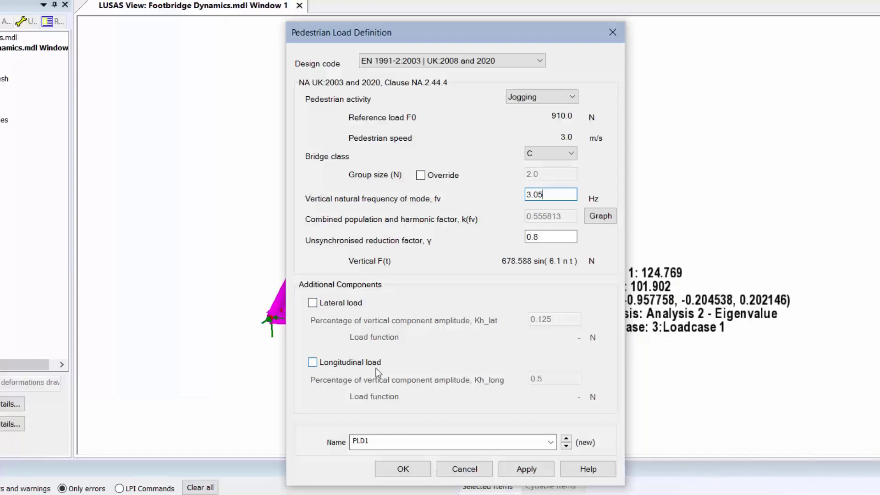
pyautogui.click(312, 303)
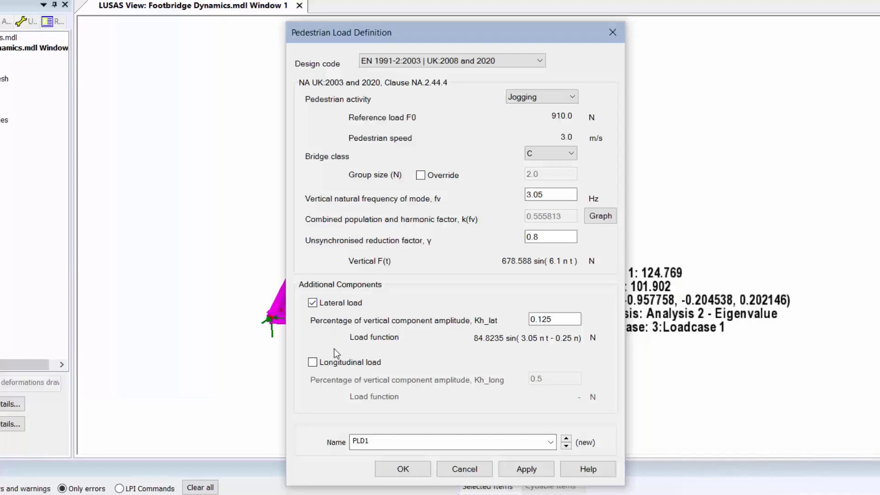
pyautogui.click(392, 444)
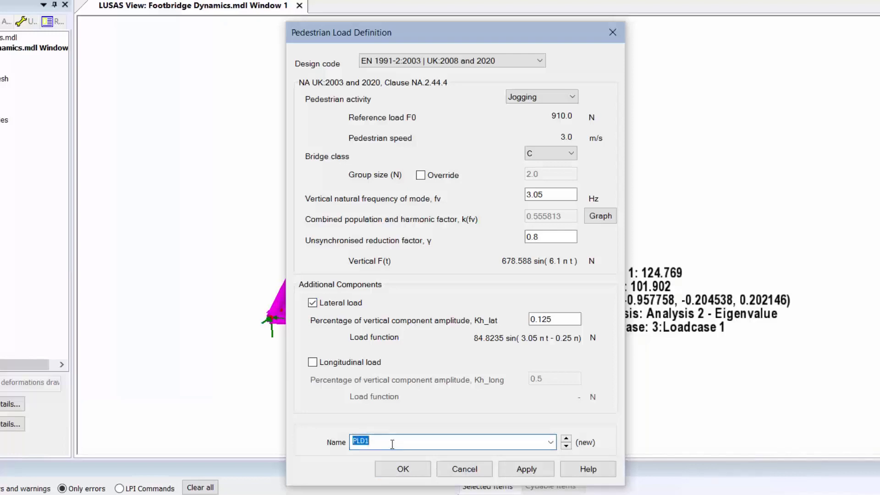
pyautogui.write('Person load')
pyautogui.click(413, 468)
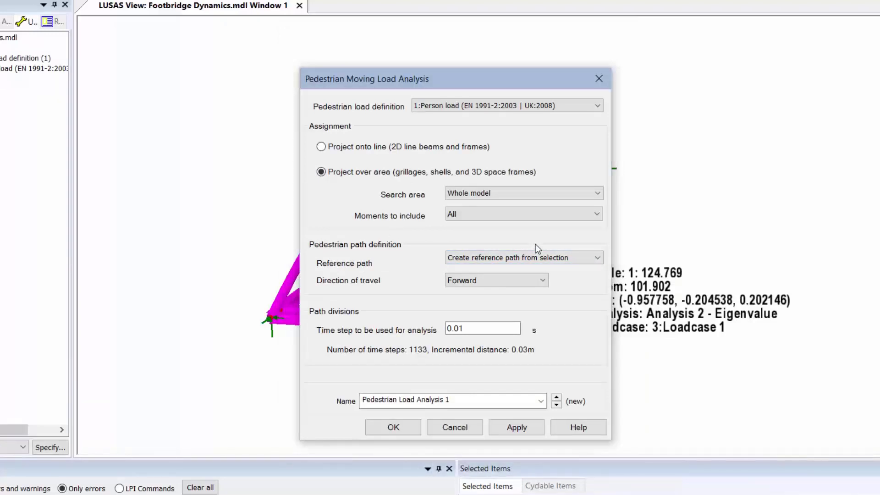
# - Create the pedestrian load analysis with search area Deck and a 0.005 s time step, and look through its generated loadcases
pyautogui.click(580, 196)
pyautogui.click(569, 205)
pyautogui.click(487, 327)
pyautogui.press('BackSpace')
pyautogui.write('05')
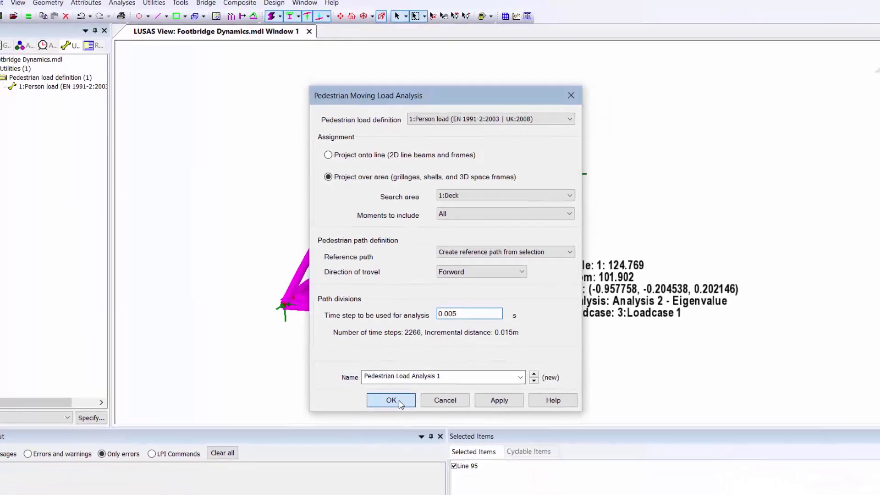
pyautogui.click(399, 402)
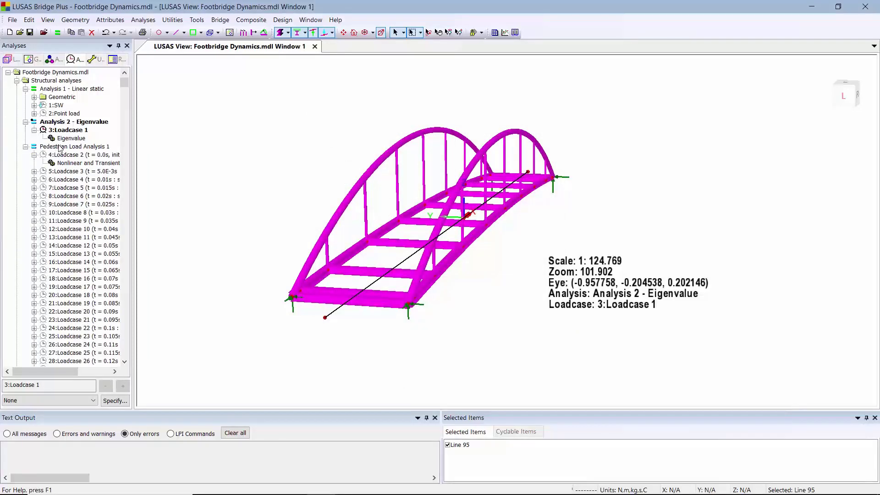
pyautogui.moveTo(124, 83); pyautogui.dragTo(136, 356)
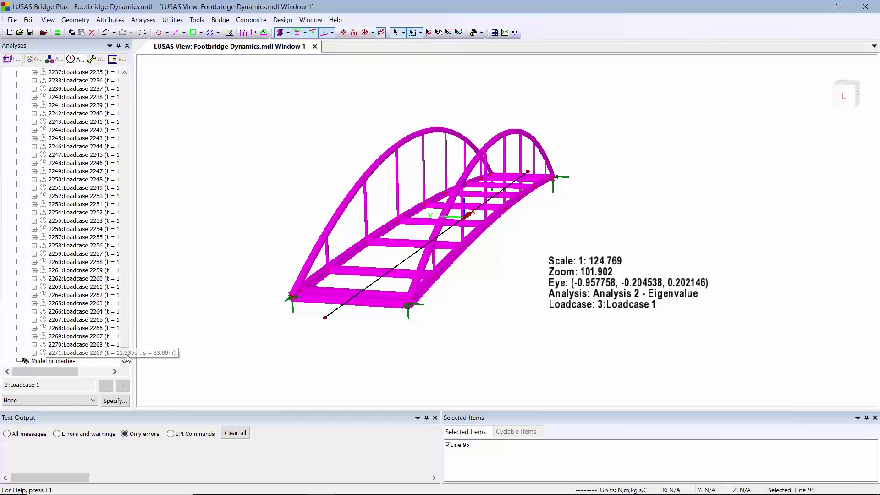
pyautogui.moveTo(128, 358); pyautogui.dragTo(126, 74)
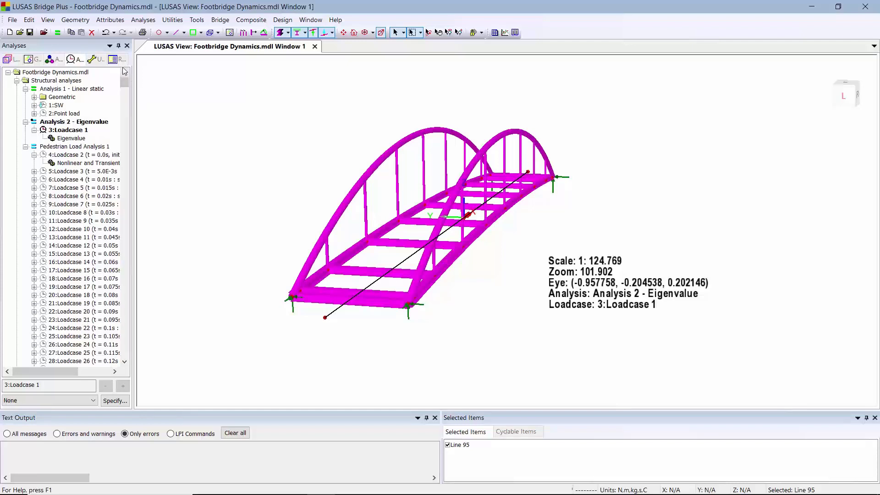
# - Assign the Steel with damping material to all lines meshed with Thick beam div=4, for all loadcases of Pedestrian Load Analysis 1
pyautogui.click(53, 58)
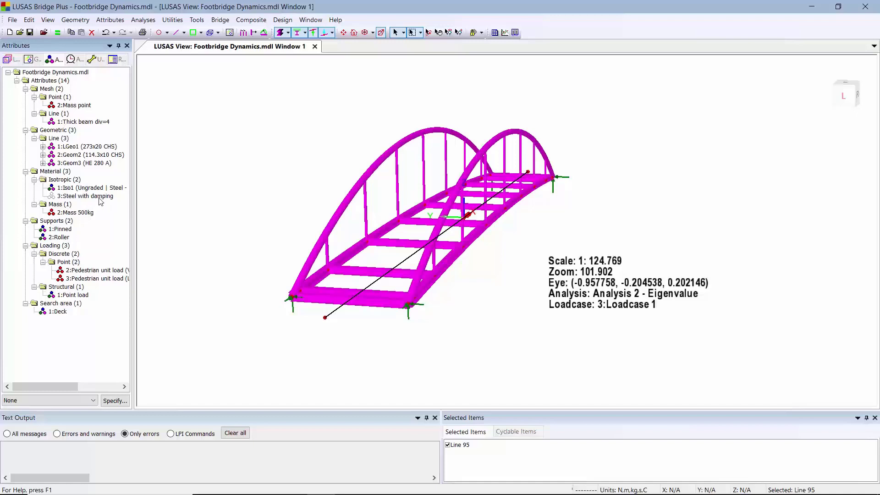
pyautogui.rightClick(84, 122)
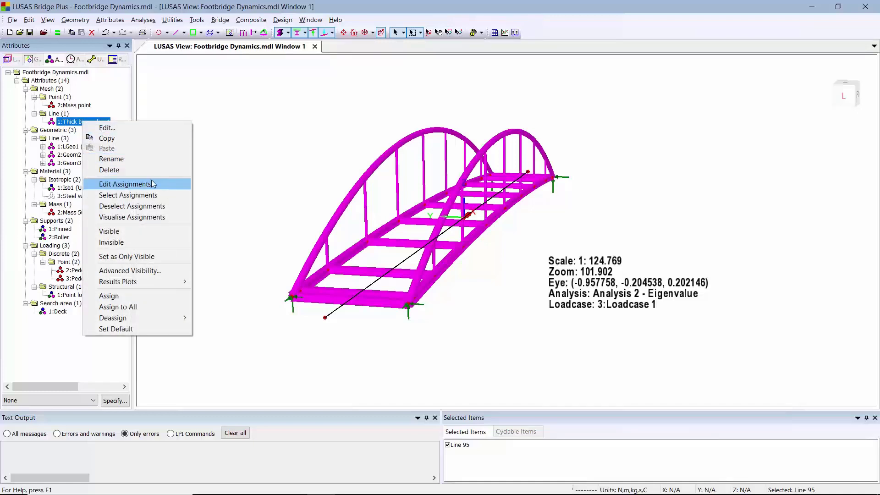
pyautogui.click(153, 195)
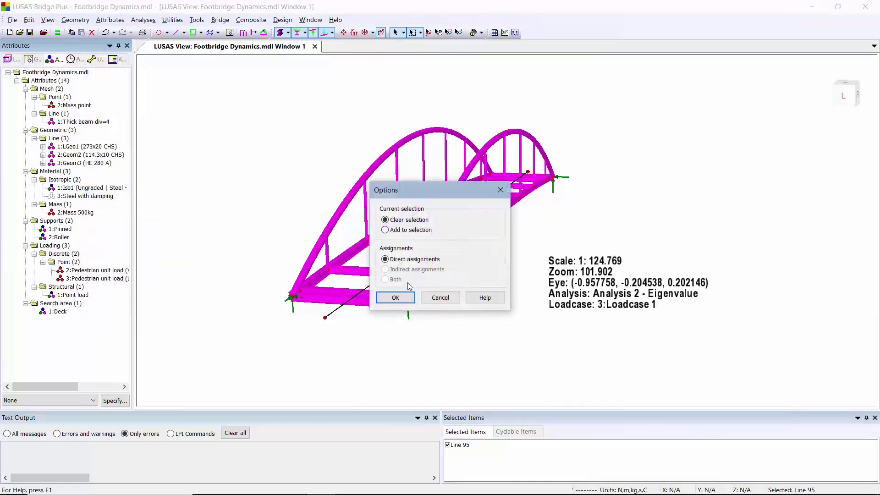
pyautogui.click(402, 297)
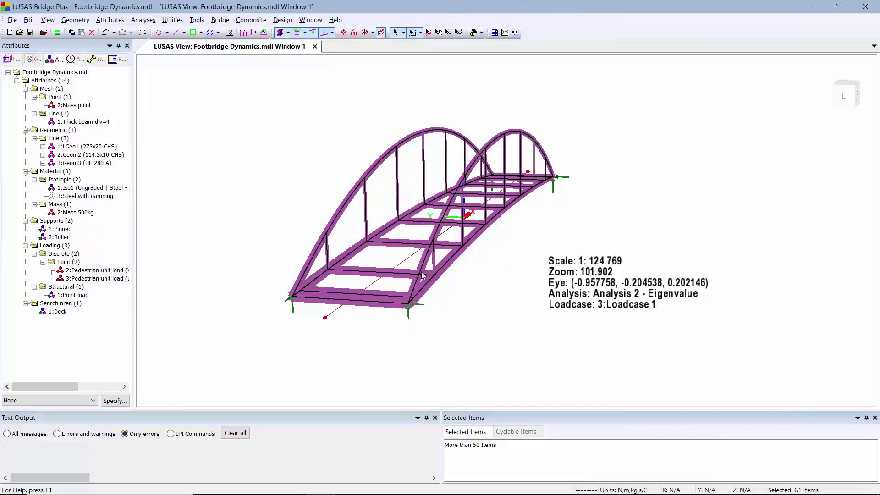
pyautogui.click(86, 196)
pyautogui.moveTo(86, 197); pyautogui.dragTo(271, 192)
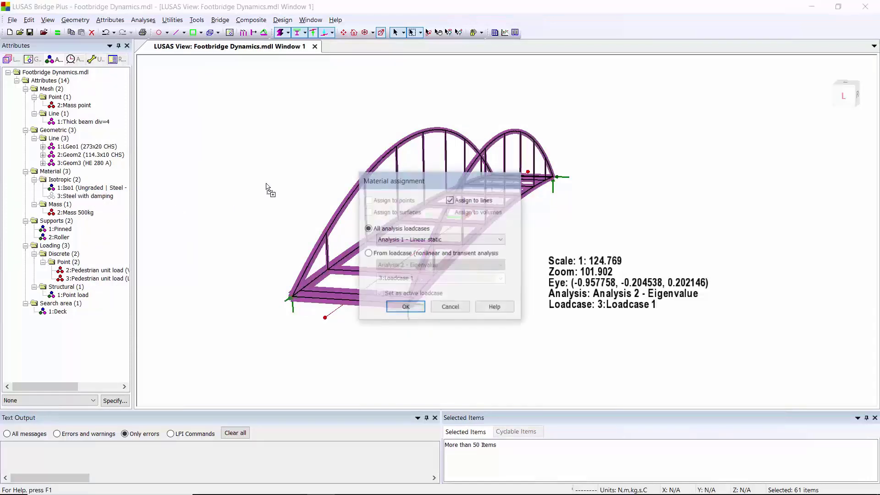
pyautogui.click(460, 239)
pyautogui.click(452, 264)
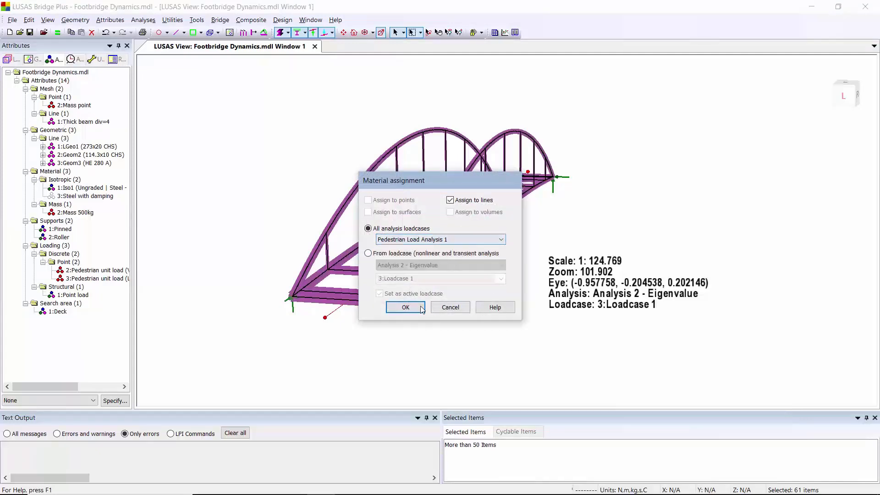
pyautogui.click(399, 307)
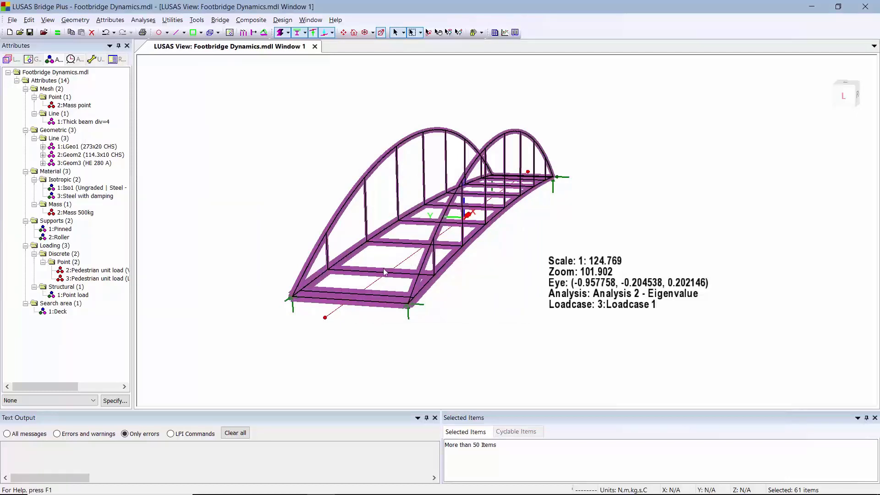
# - Save the model and solve Pedestrian Load Analysis 1 with the fastest available solver
pyautogui.click(58, 37)
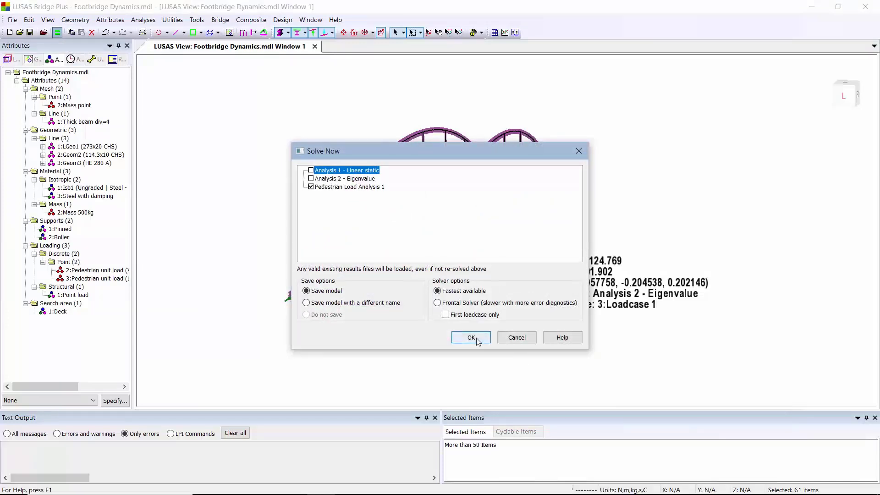
pyautogui.click(477, 341)
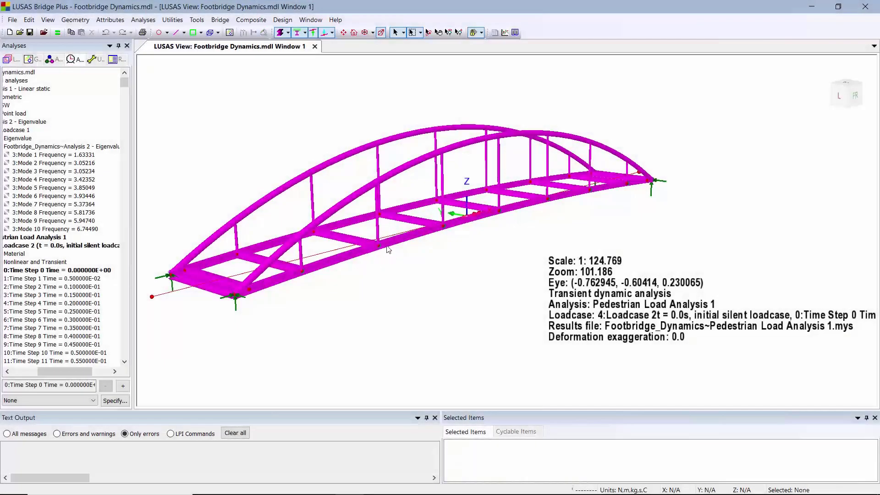
# - Start a time history graph for deck edge node 67, using the Response time of the whole Pedestrian Load Analysis 1 as X data
pyautogui.click(384, 250)
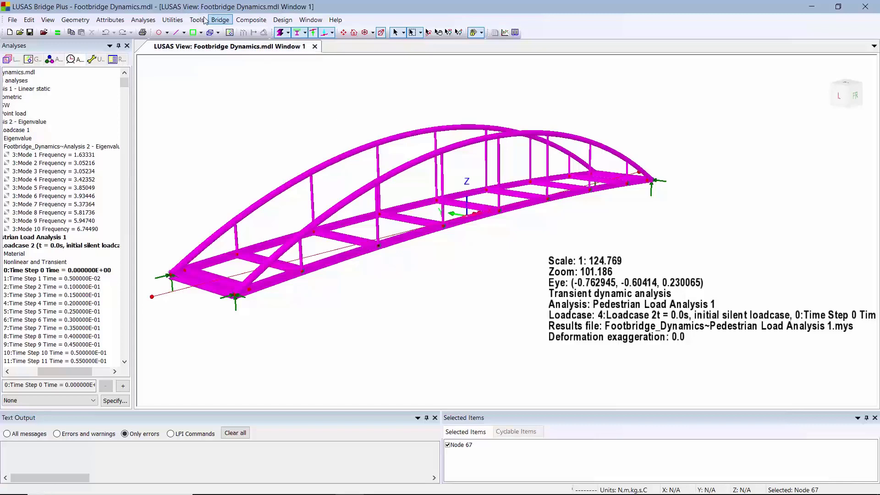
pyautogui.click(182, 21)
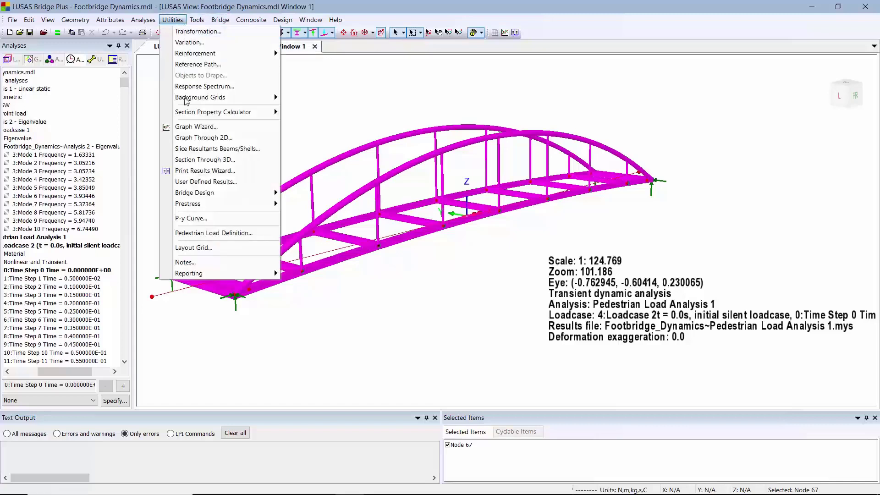
pyautogui.click(201, 135)
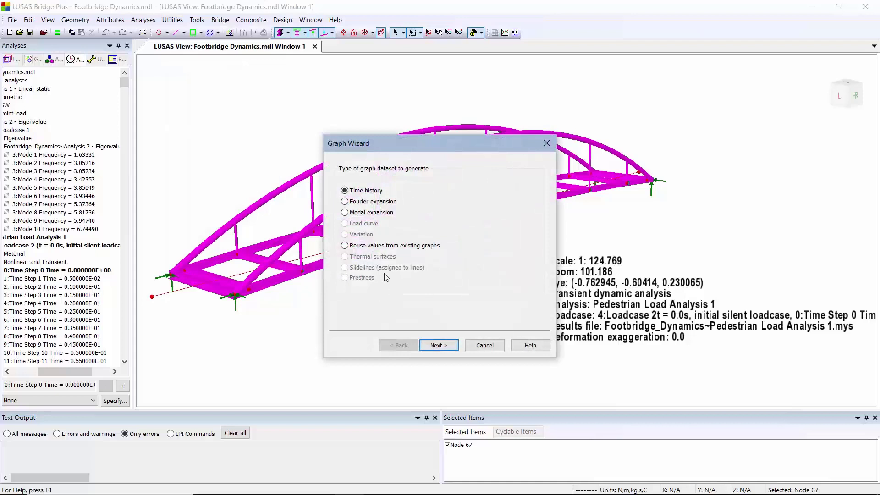
pyautogui.click(436, 345)
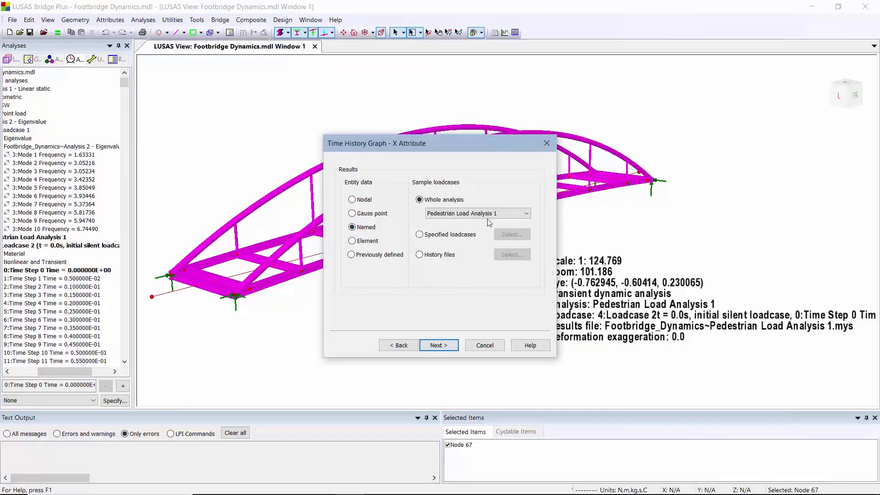
pyautogui.click(442, 345)
pyautogui.click(445, 192)
pyautogui.click(445, 192)
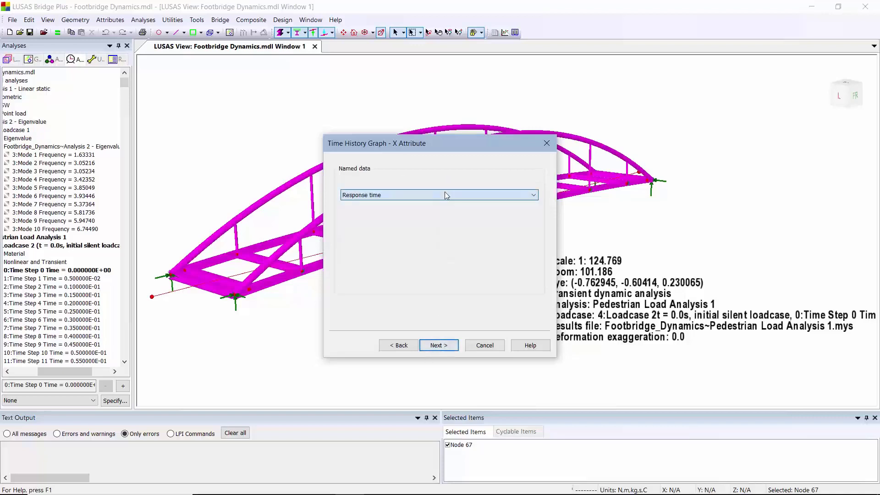
pyautogui.click(440, 345)
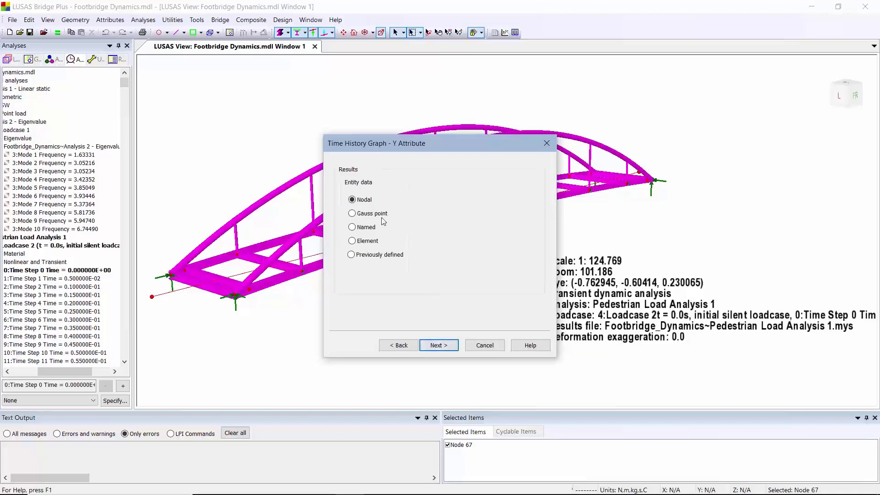
# - Set the graph's Y data to the nodal Displacement component DZ at node 67
pyautogui.click(439, 345)
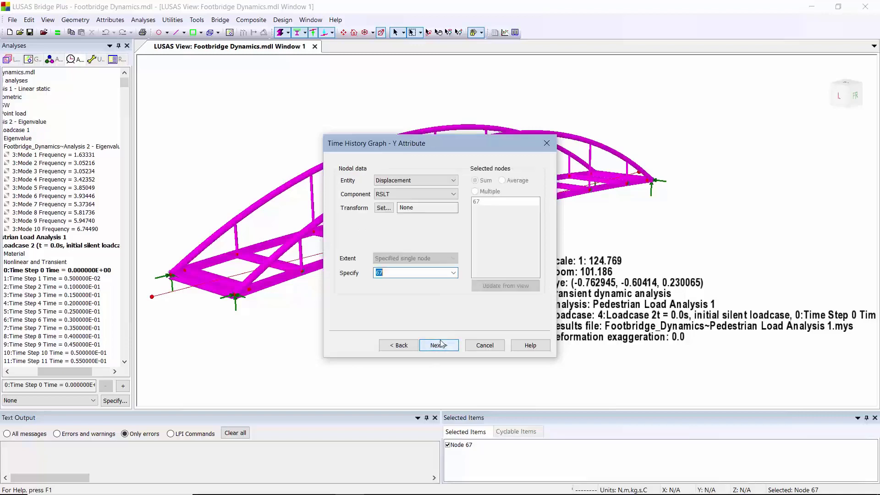
pyautogui.click(454, 194)
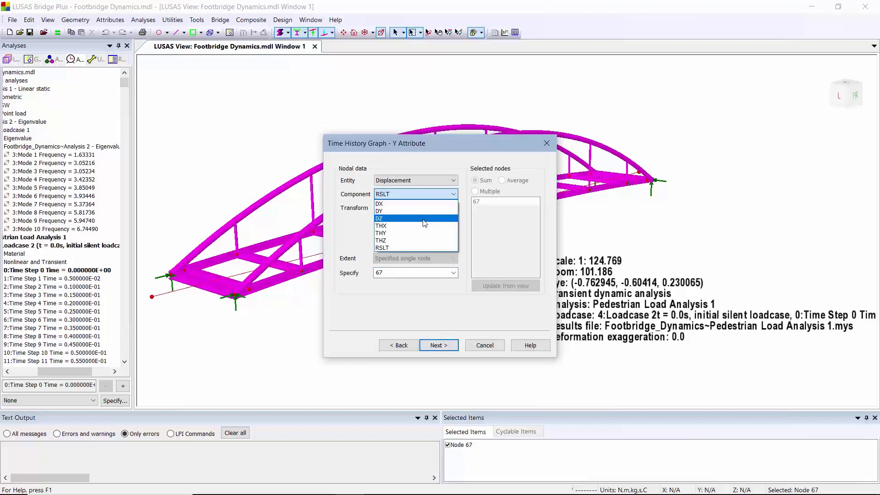
pyautogui.click(427, 220)
pyautogui.click(447, 345)
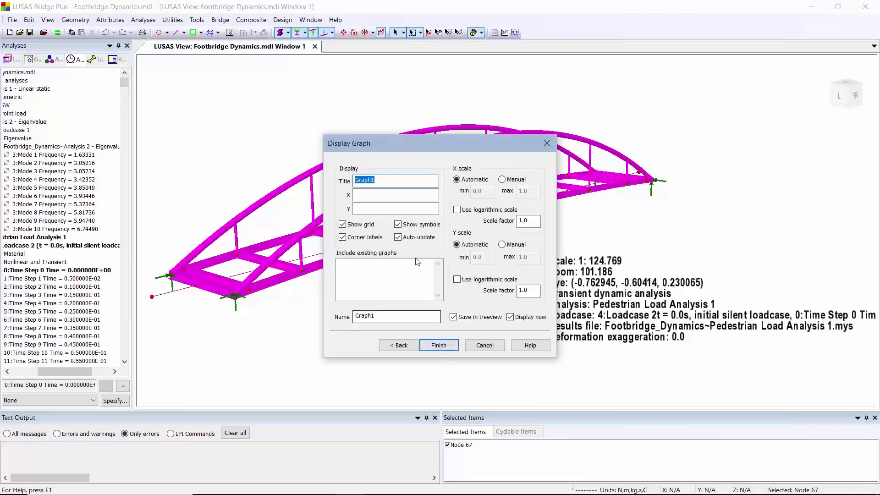
# - Label the X axis Response time and the Y axis Displacement, and generate the graph
pyautogui.click(377, 195)
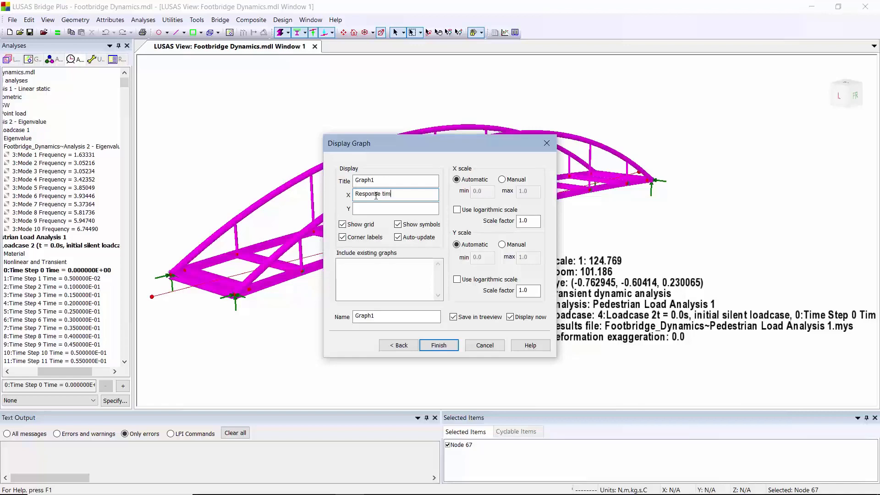
pyautogui.click(371, 209)
pyautogui.write('Displacement')
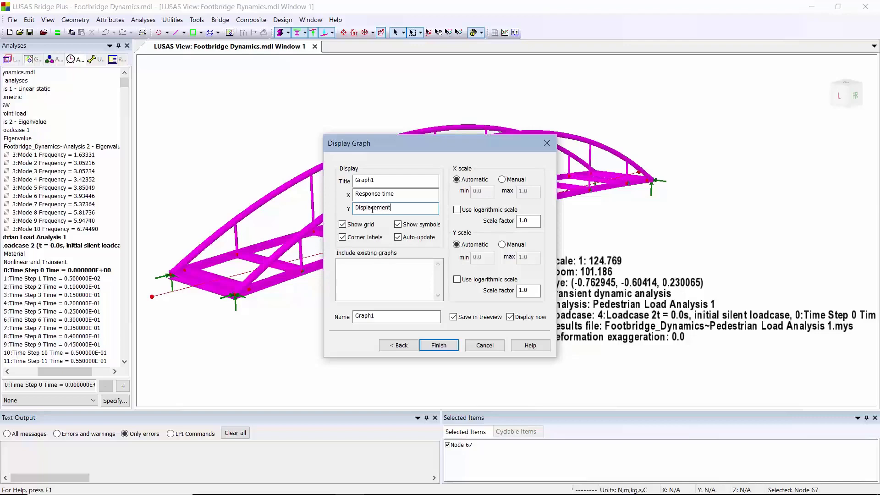
pyautogui.click(439, 345)
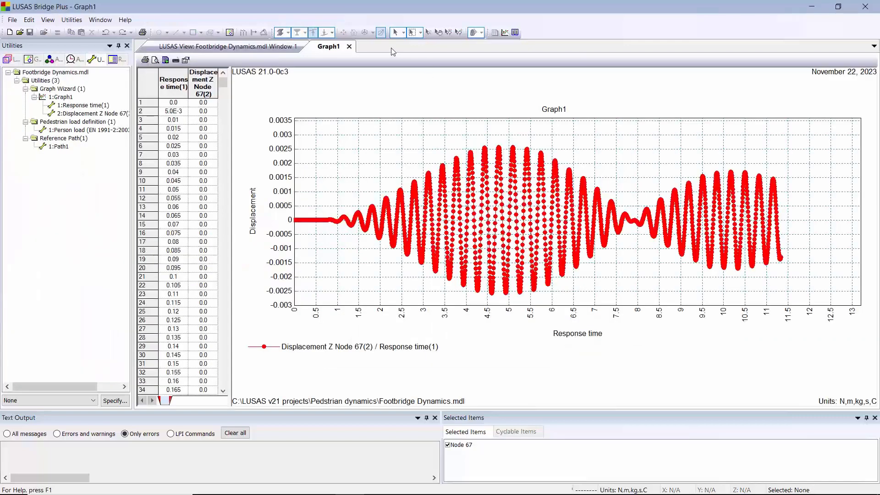
# - Close the displacement graph and start a second time history graph with Response time of Pedestrian Load Analysis 1 as X data
pyautogui.click(350, 50)
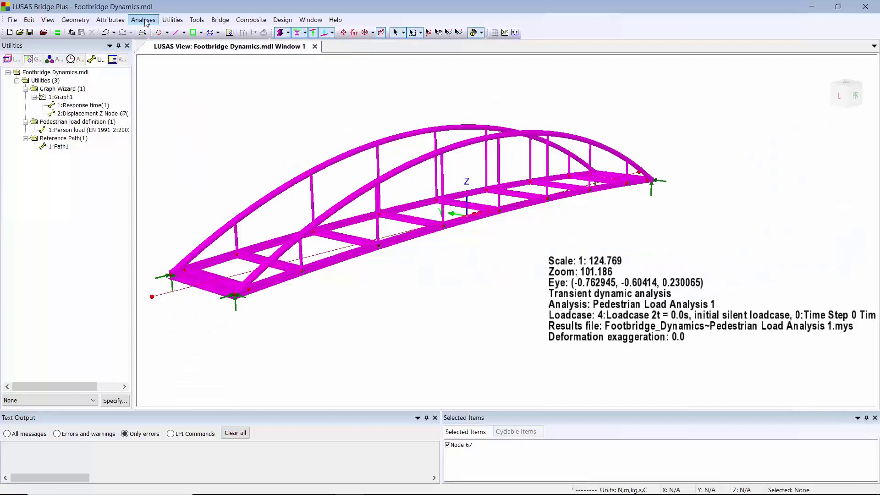
pyautogui.click(173, 19)
pyautogui.click(184, 123)
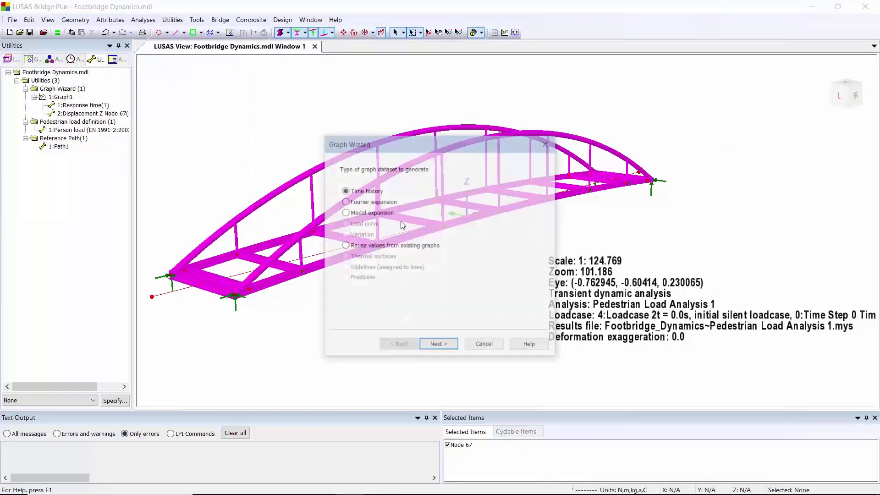
pyautogui.click(450, 349)
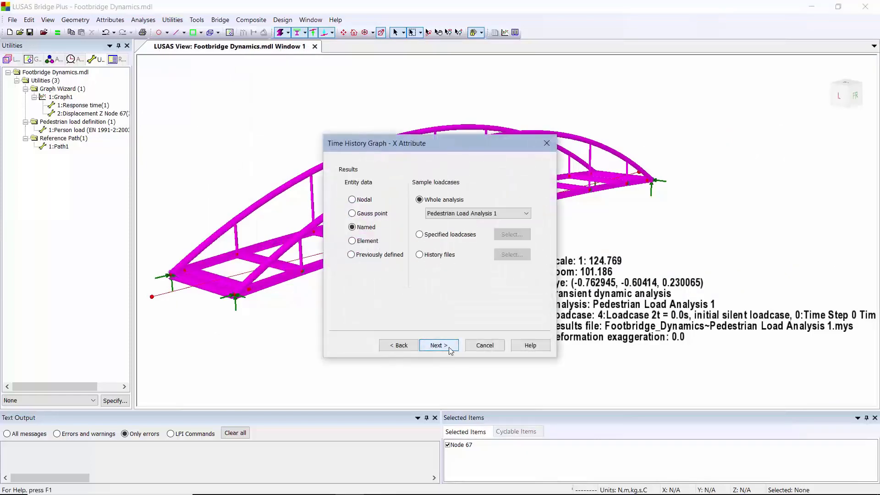
pyautogui.click(449, 350)
pyautogui.click(450, 350)
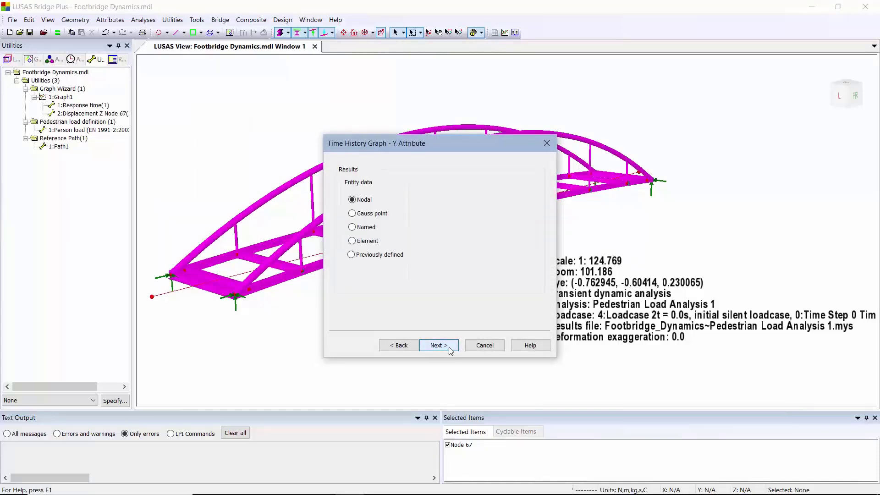
# - Set the second graph's Y data to the nodal Acceleration component AZ at node 67
pyautogui.click(449, 350)
pyautogui.click(453, 180)
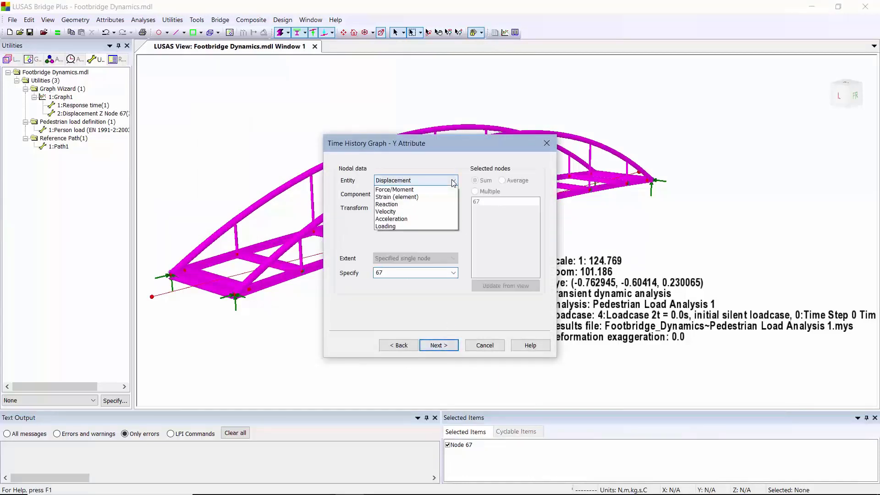
pyautogui.click(431, 227)
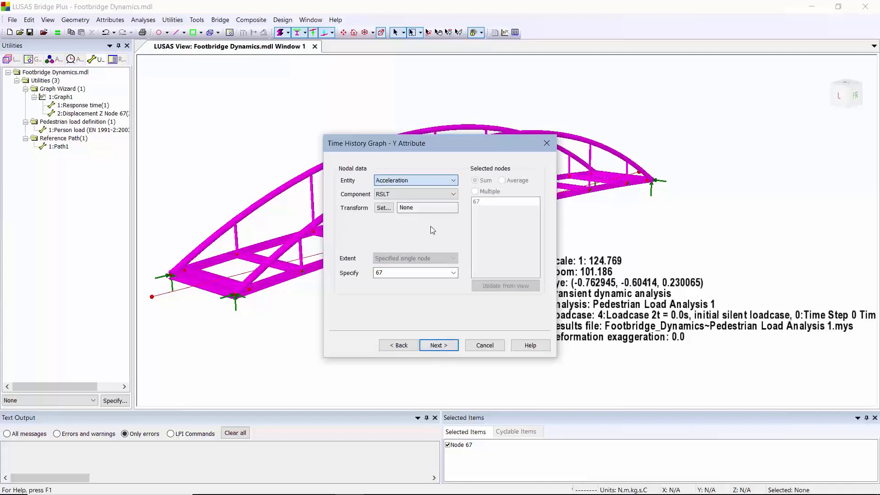
pyautogui.click(427, 194)
pyautogui.click(413, 227)
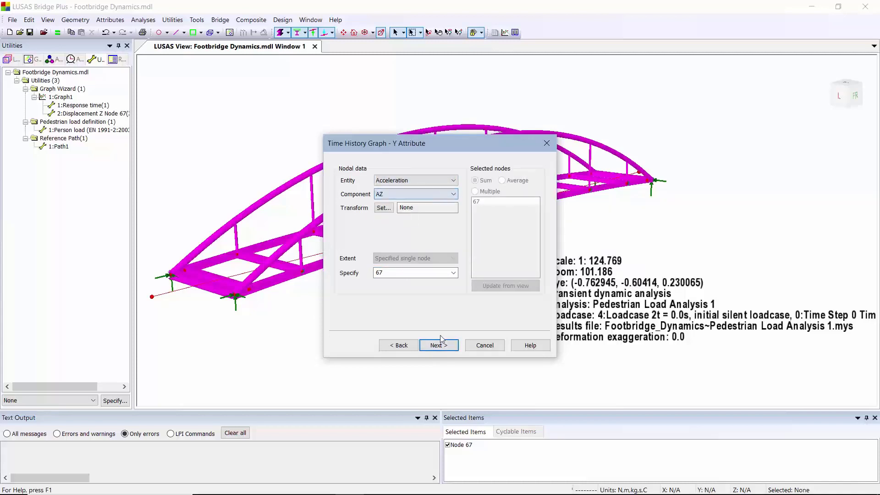
pyautogui.click(439, 345)
# - Label the Y axis Acceleration, turn off the curve symbols, and generate the second graph
pyautogui.moveTo(433, 207); pyautogui.dragTo(282, 209)
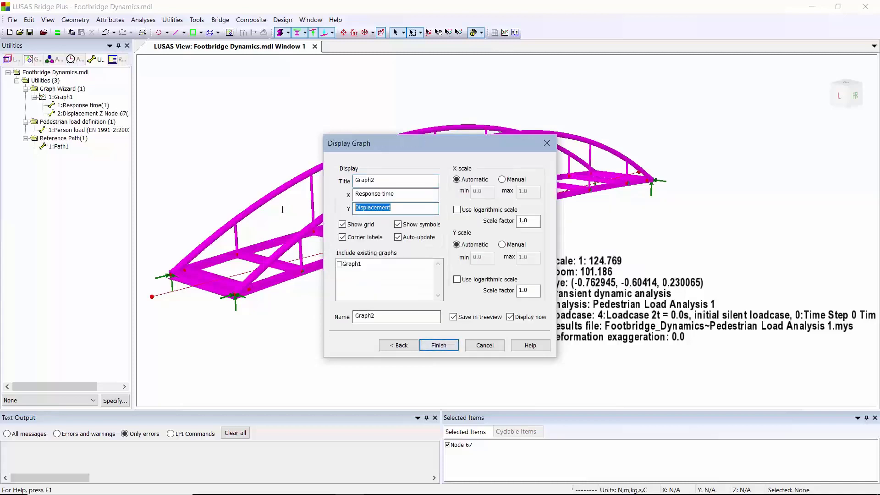
pyautogui.write('Acceleration')
pyautogui.click(398, 225)
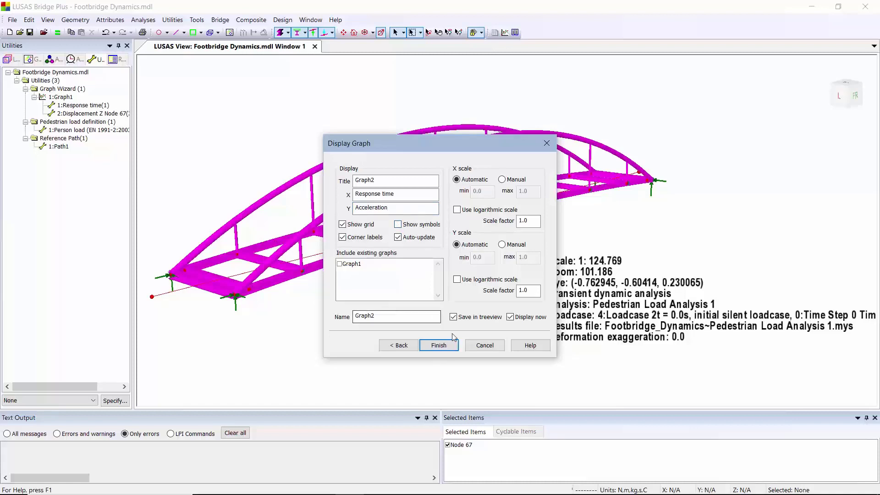
pyautogui.click(443, 346)
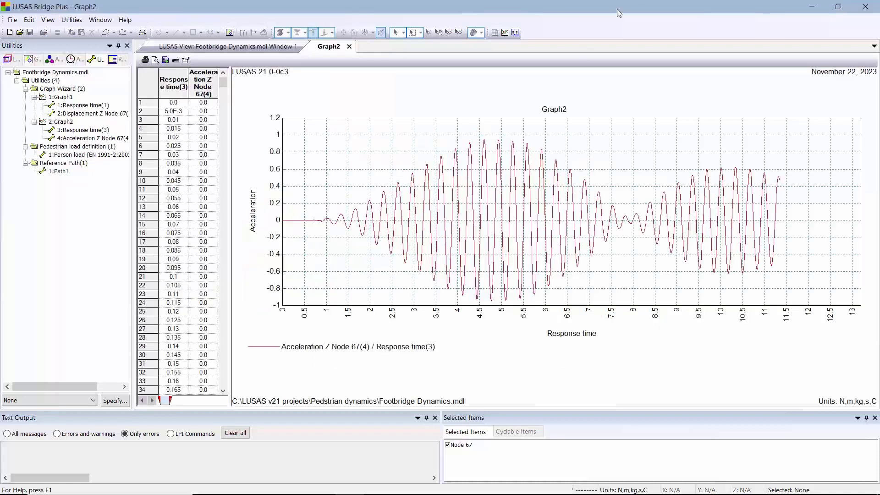
# - Set the acceleration curve's line width to 3 in the graph properties
pyautogui.rightClick(623, 143)
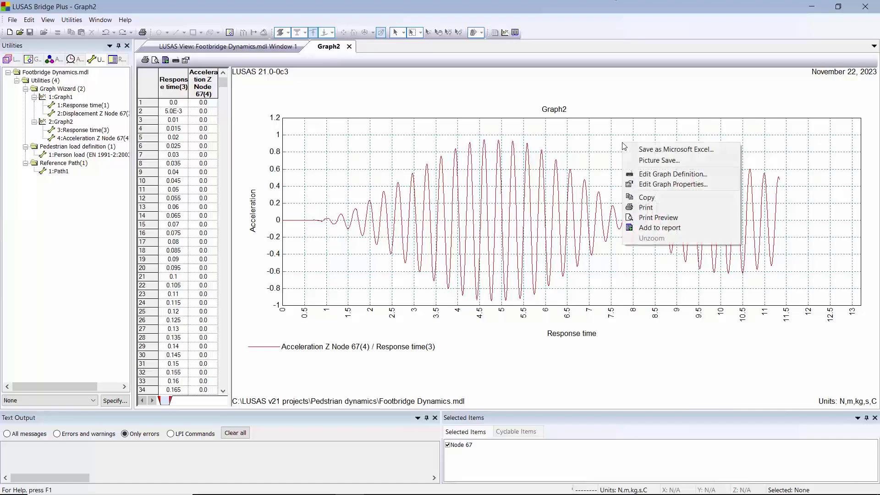
pyautogui.click(647, 184)
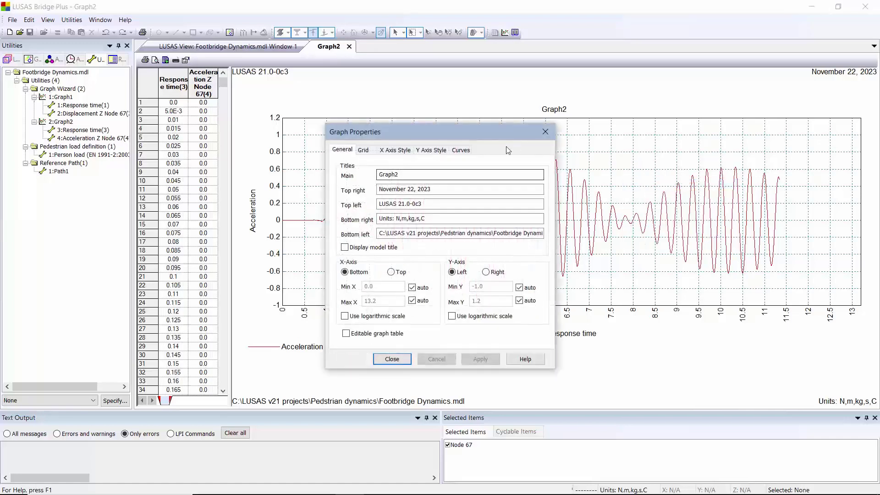
pyautogui.click(460, 150)
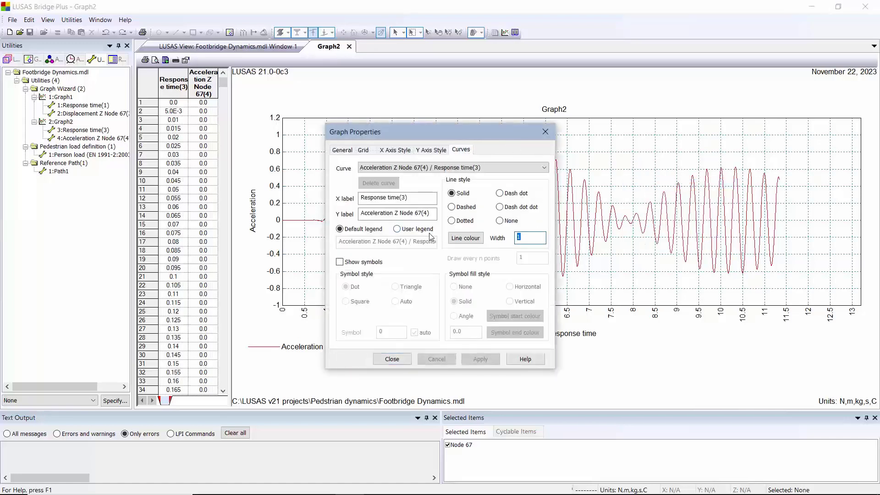
pyautogui.write('3')
pyautogui.click(392, 359)
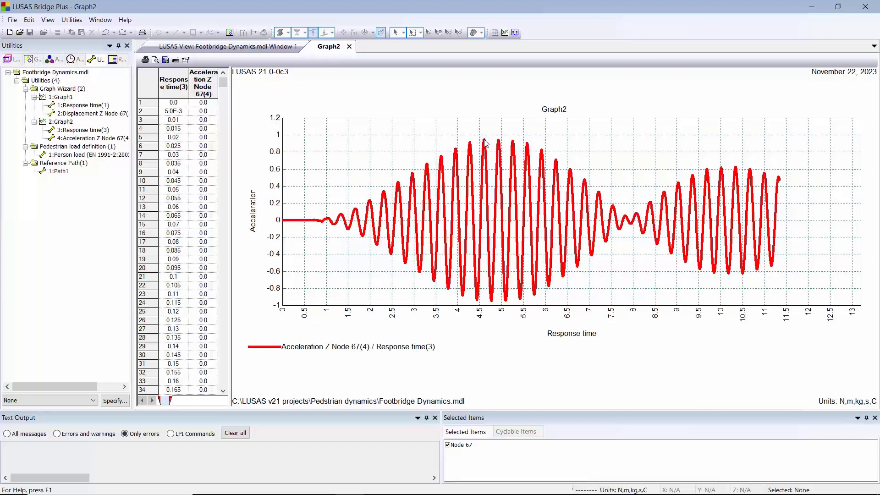
pyautogui.moveTo(486, 143)
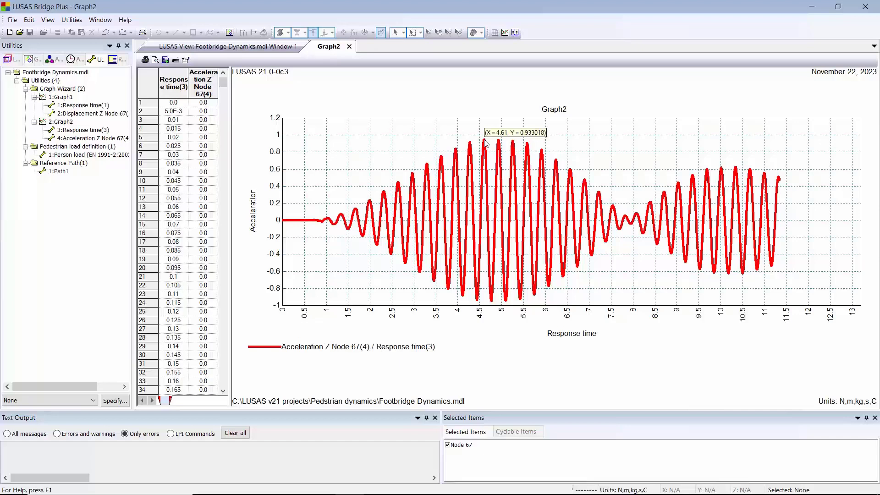